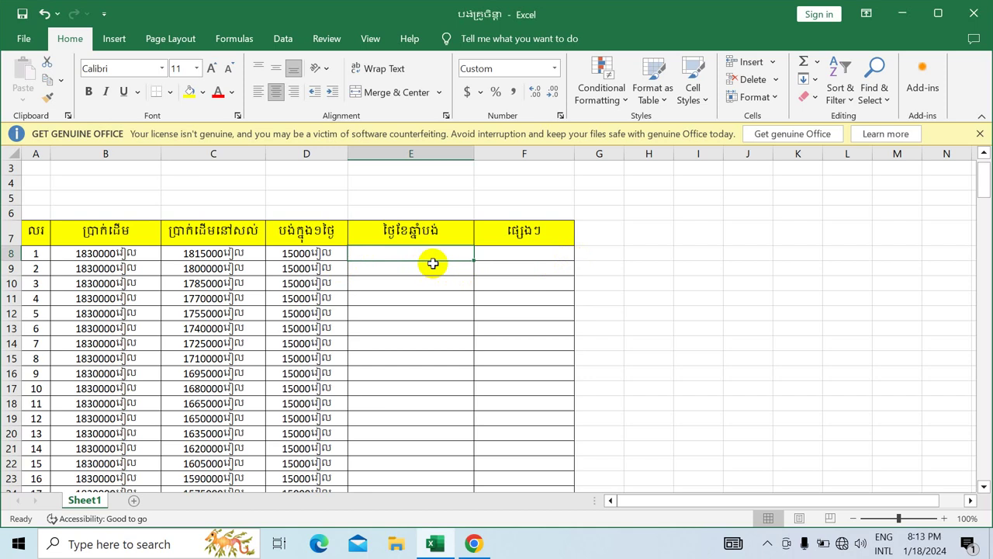
click(431, 262)
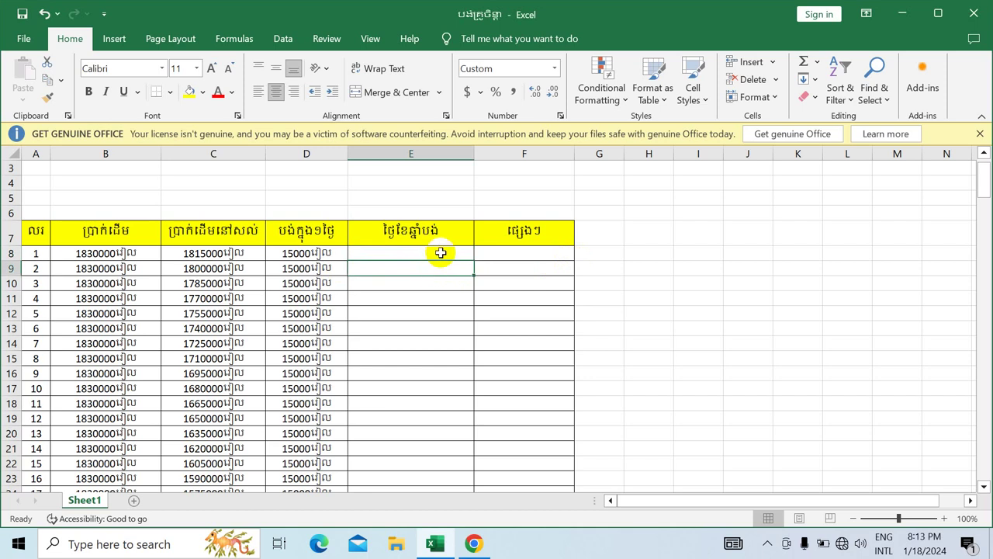
click(441, 253)
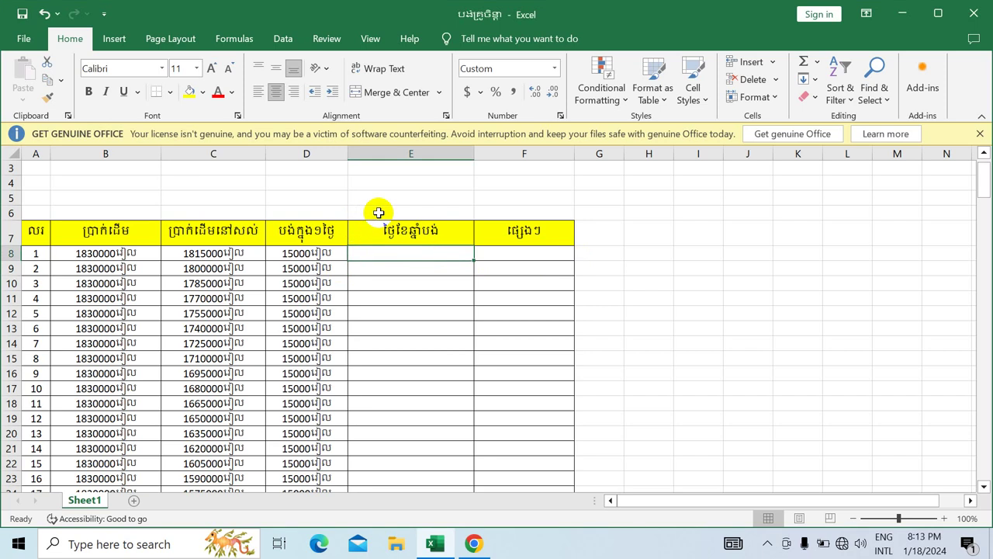
click(487, 213)
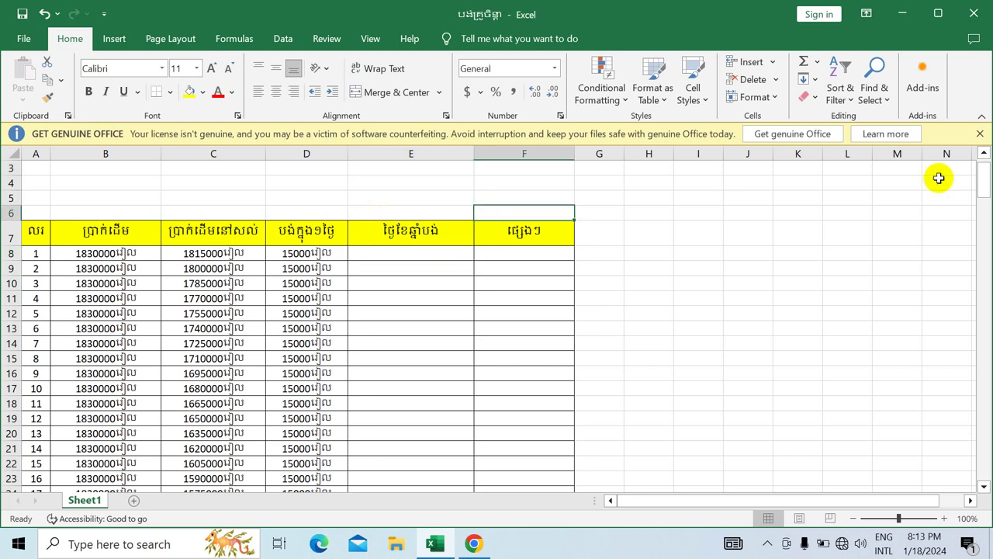
mouse_move(982, 177)
mouse_down()
mouse_move(979, 169)
mouse_move(979, 196)
mouse_up()
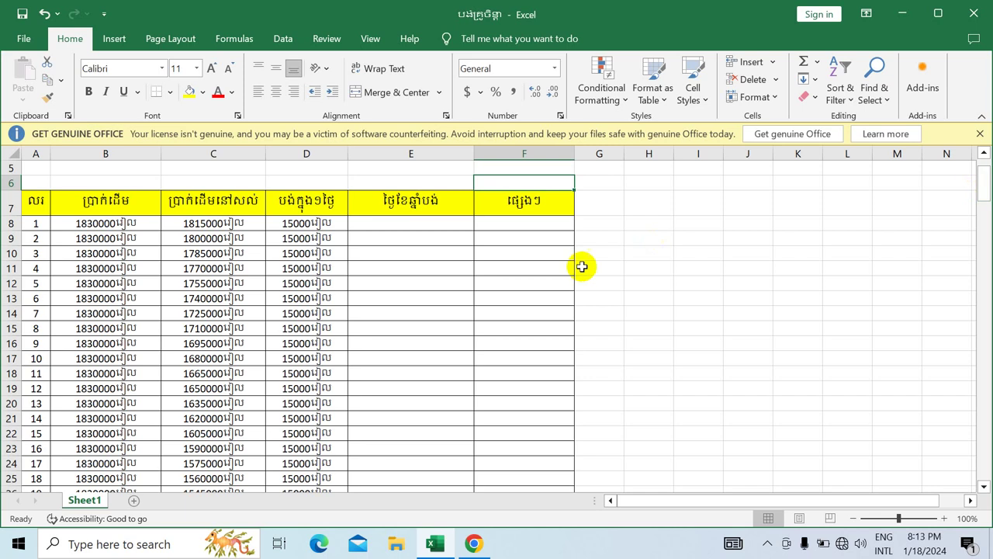
Step: Enter the date 28/12/2023 in cell E8, the first row of the payment date column
click(435, 221)
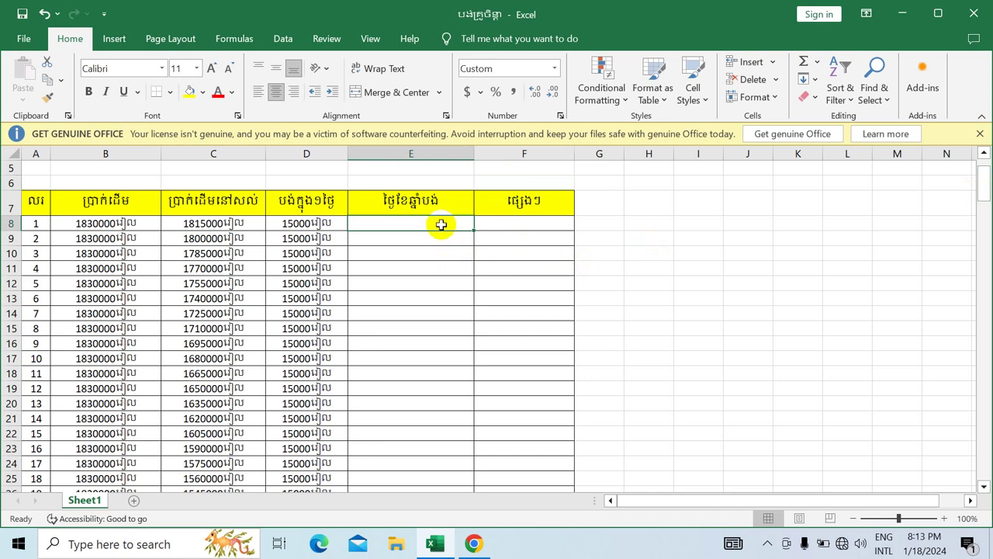
text(28/12)
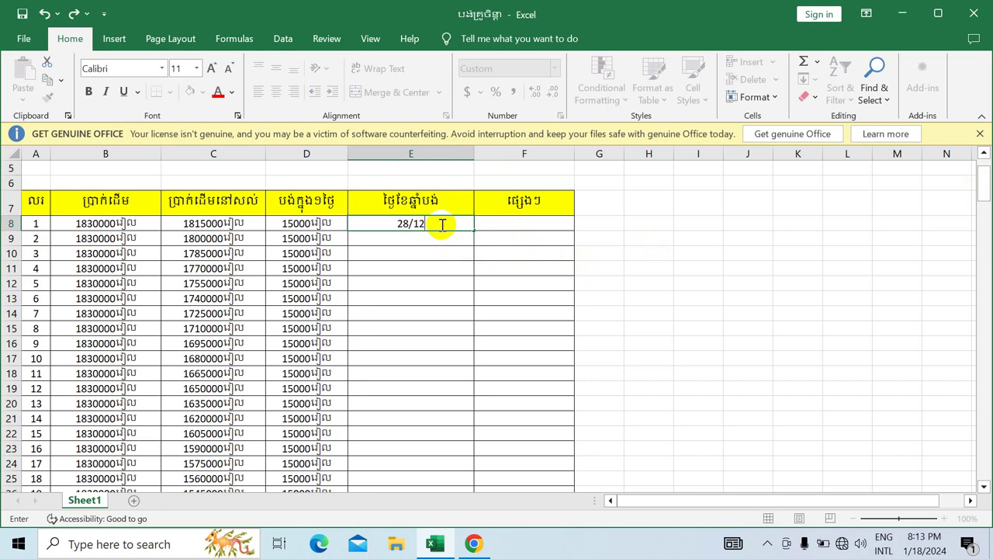
text(/2023)
click(454, 235)
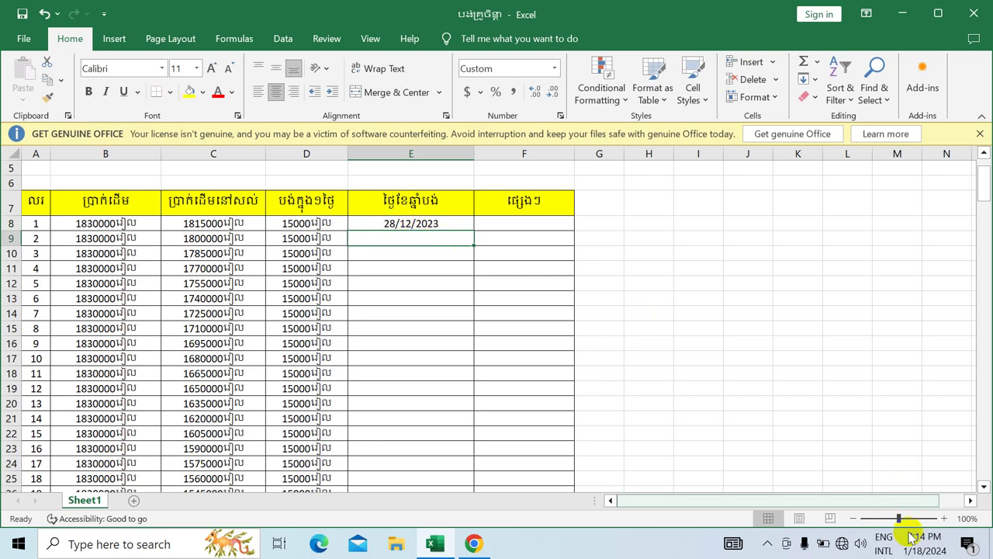
Step: Change the month of the date in E8 so that it reads 28/01/2023
mouse_move(917, 551)
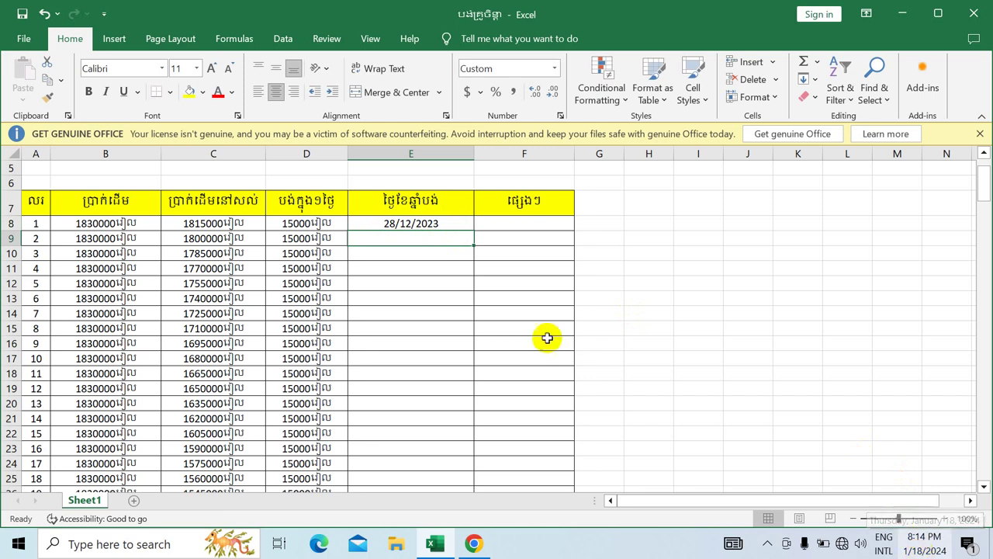
click(409, 223)
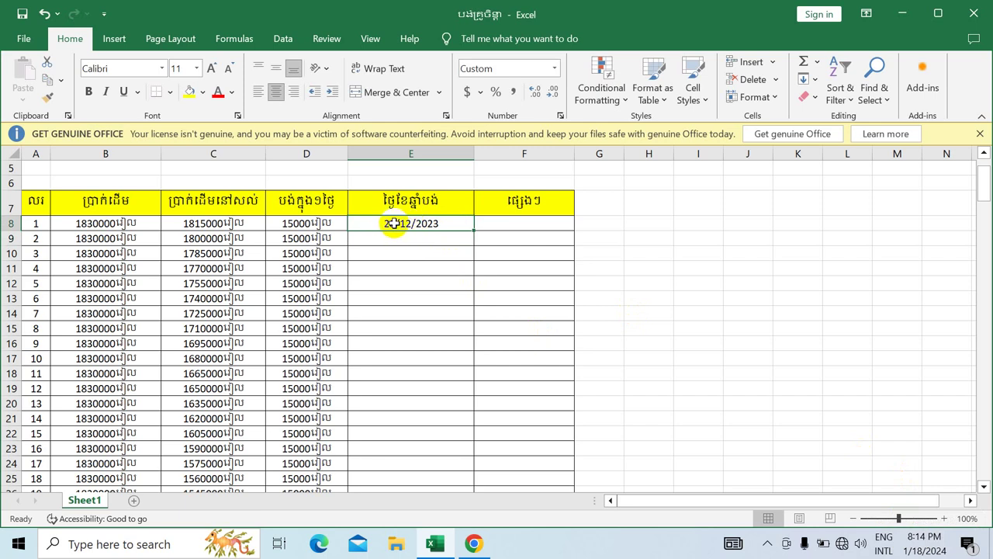
double_click(411, 223)
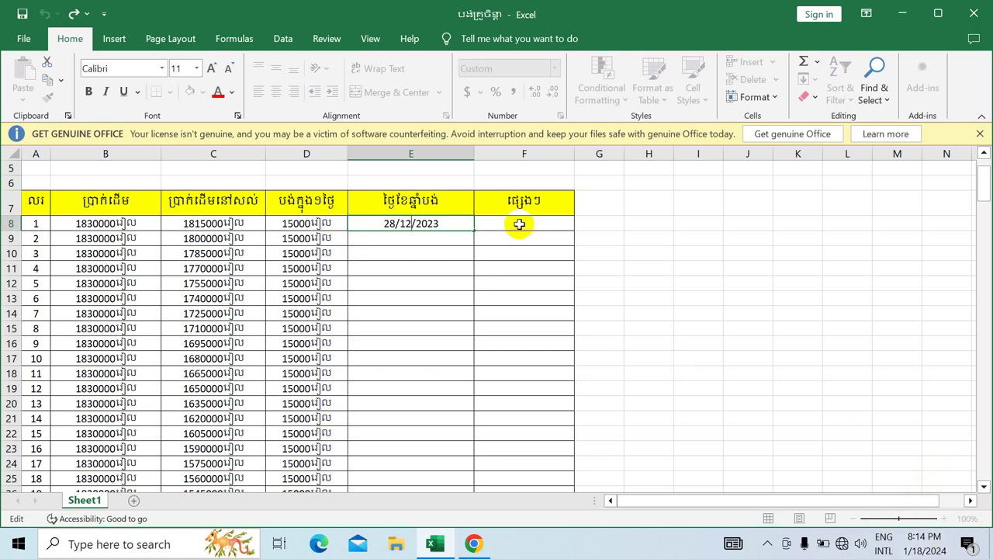
key(BackSpace)
key(BackSpace)
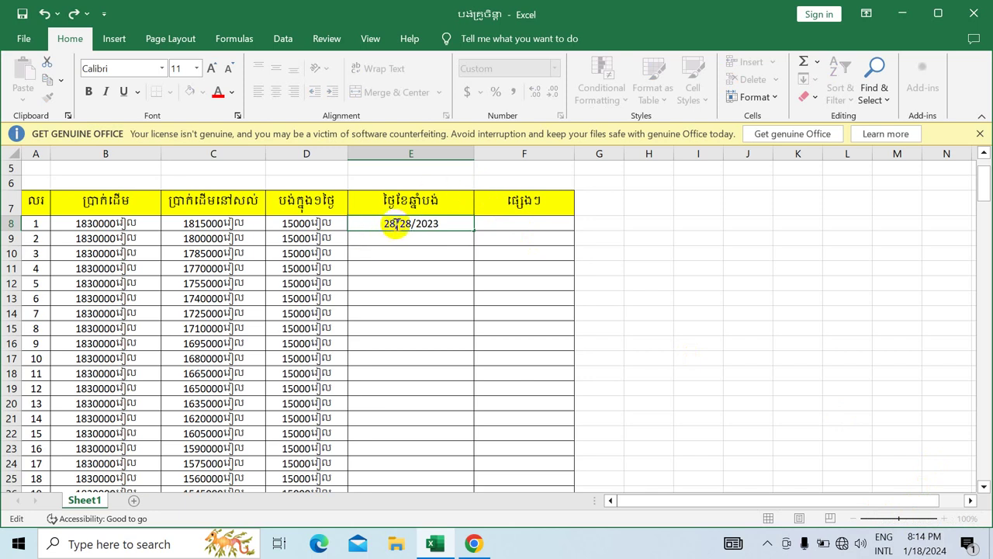
text(01)
key(Return)
Step: Try extending the date series from E8 down to E9, and clear the filled date from E9
click(419, 225)
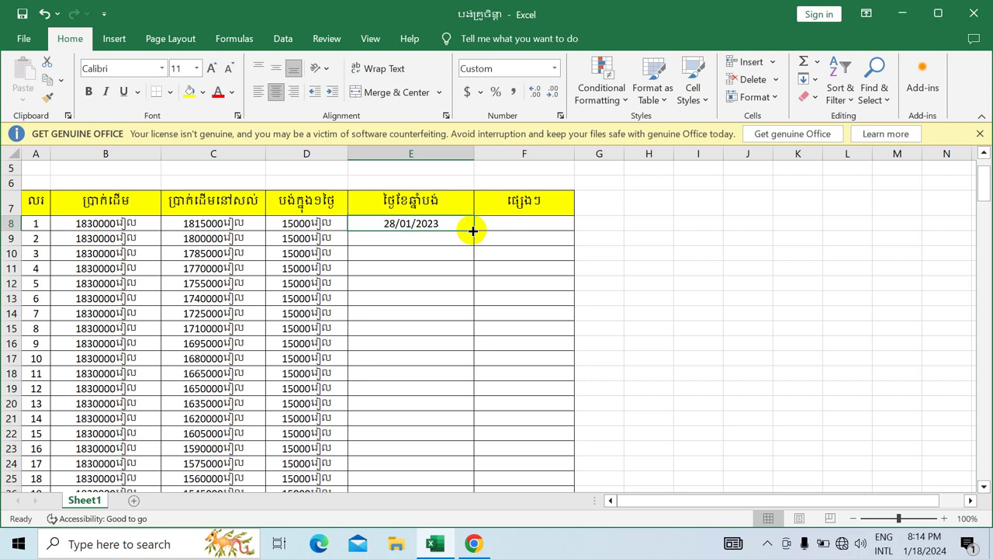
drag(472, 231, 472, 245)
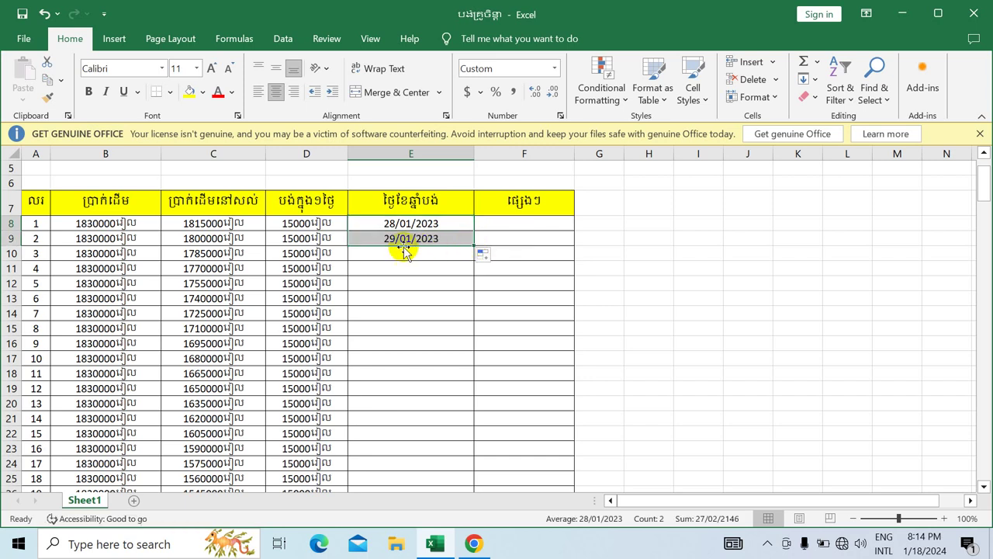
click(454, 240)
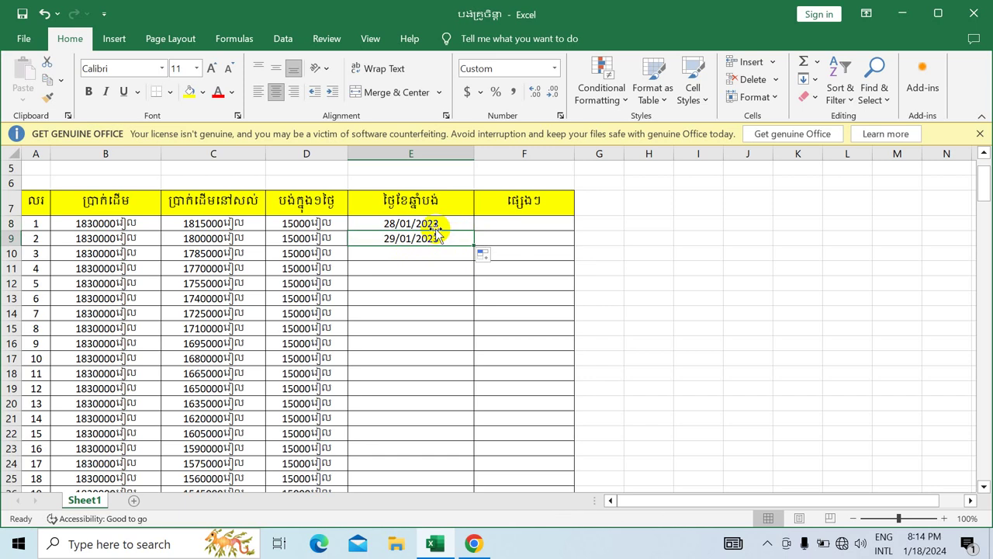
click(425, 225)
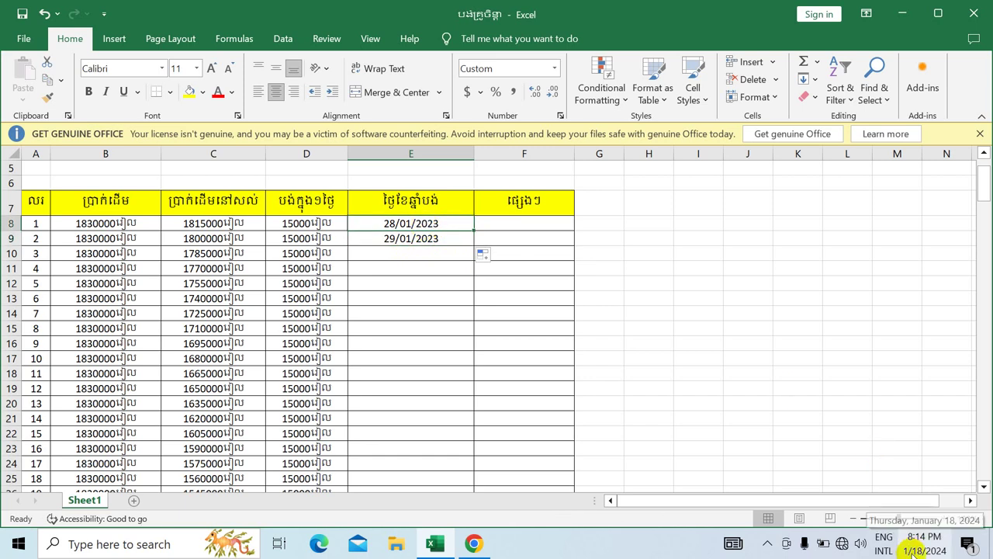
click(449, 236)
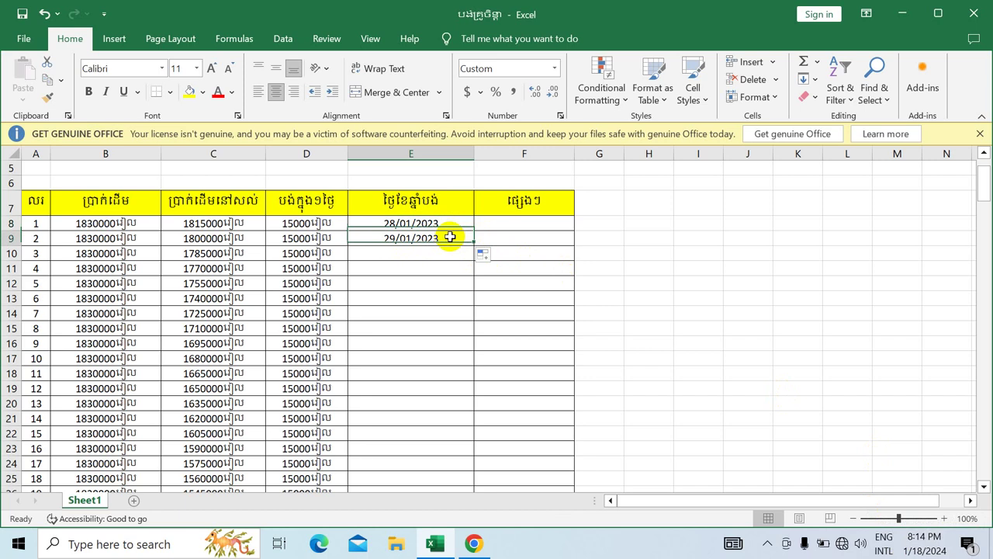
key(Delete)
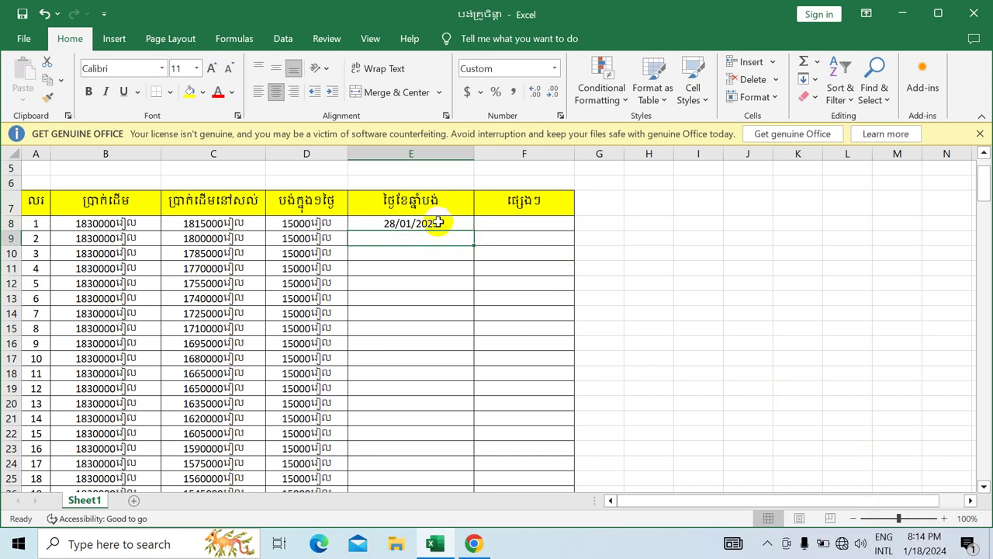
Step: Fill the date series from E8 down the payment date column to the table's last row, E196
click(444, 222)
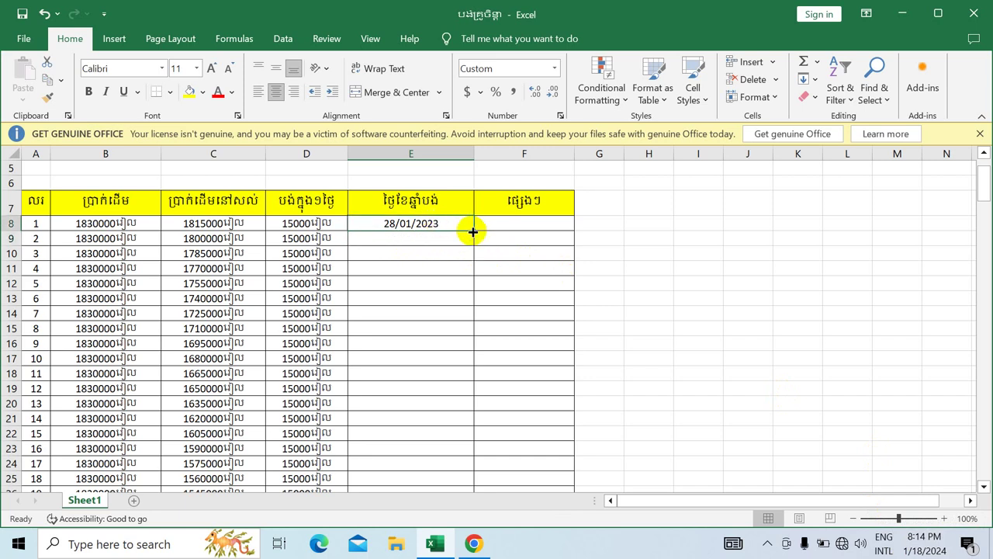
drag(473, 232, 460, 450)
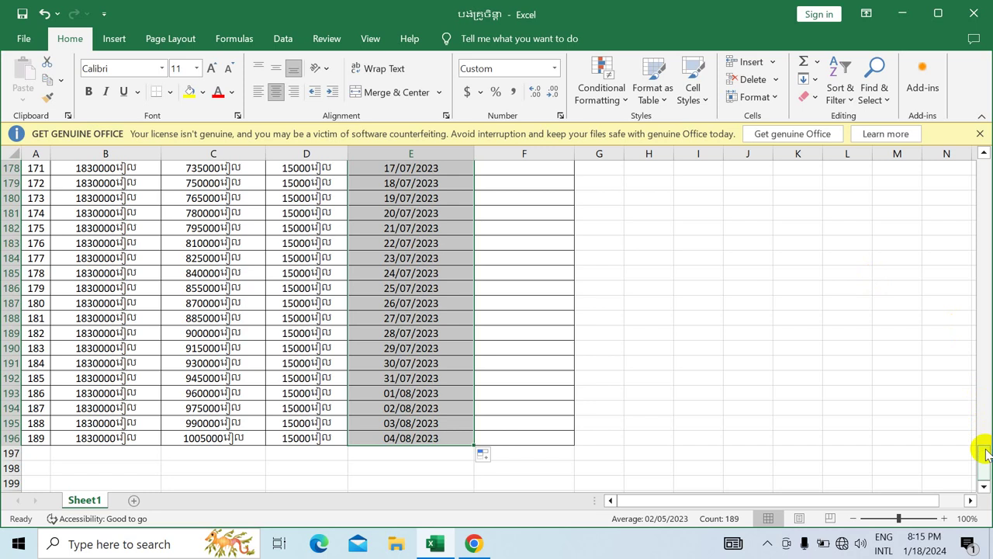
drag(985, 454, 981, 132)
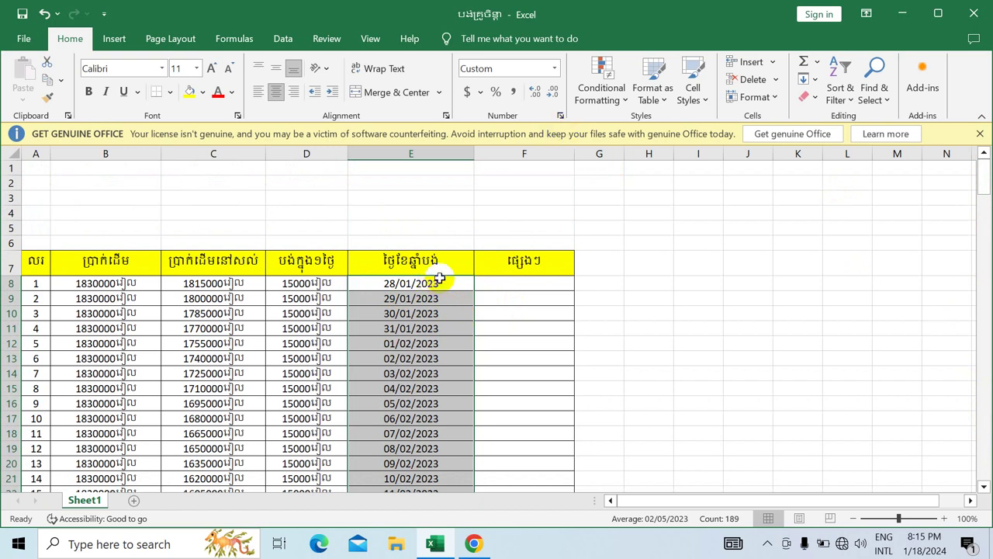
Step: Format the filled dates with the Khmer long date type that includes the full weekday name, ថ្ងៃពុធ 14 មីនា 2012
click(560, 115)
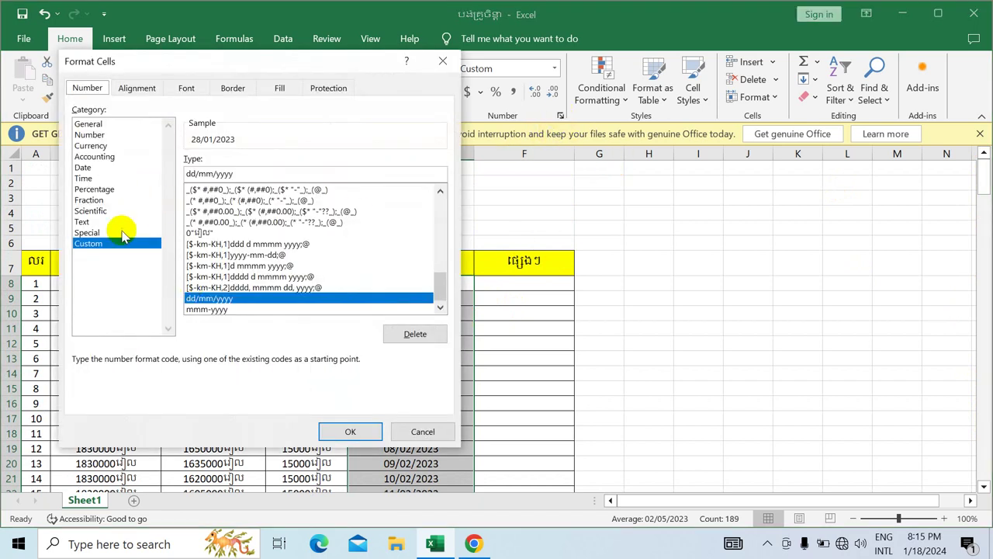
click(82, 168)
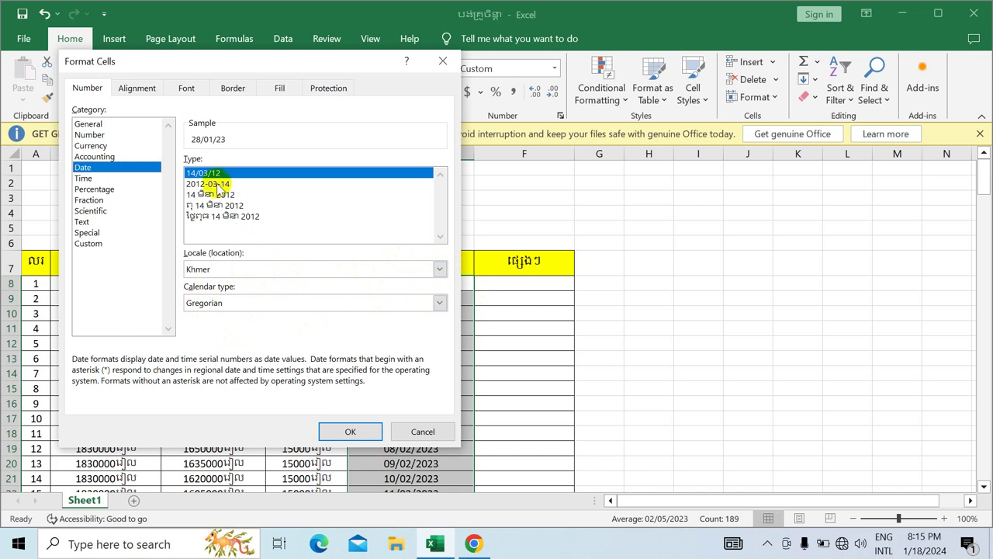
click(215, 206)
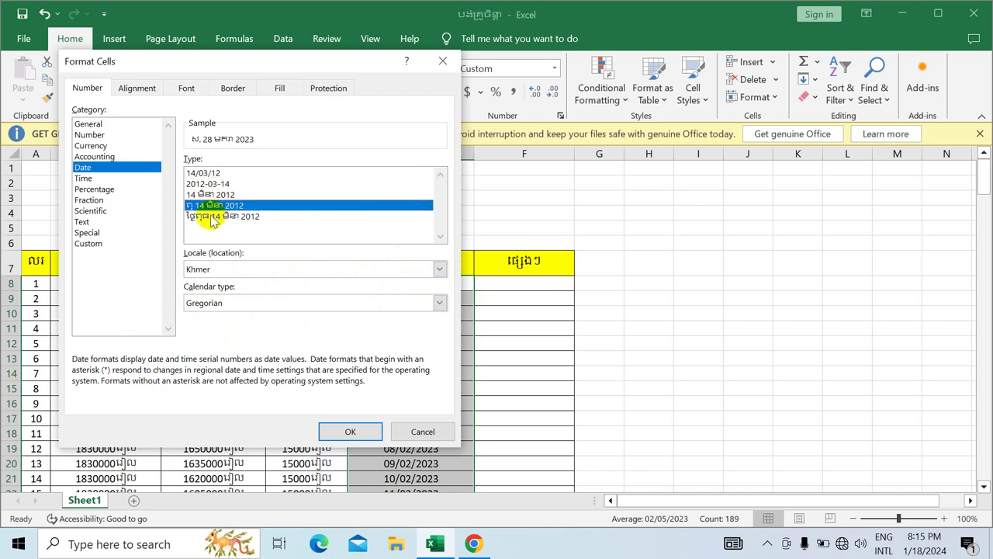
click(209, 217)
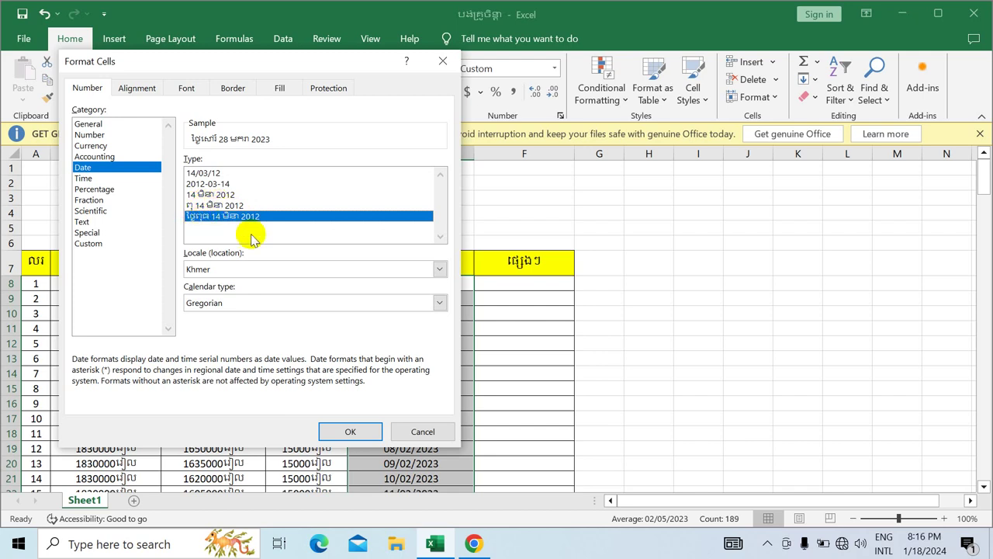
click(351, 431)
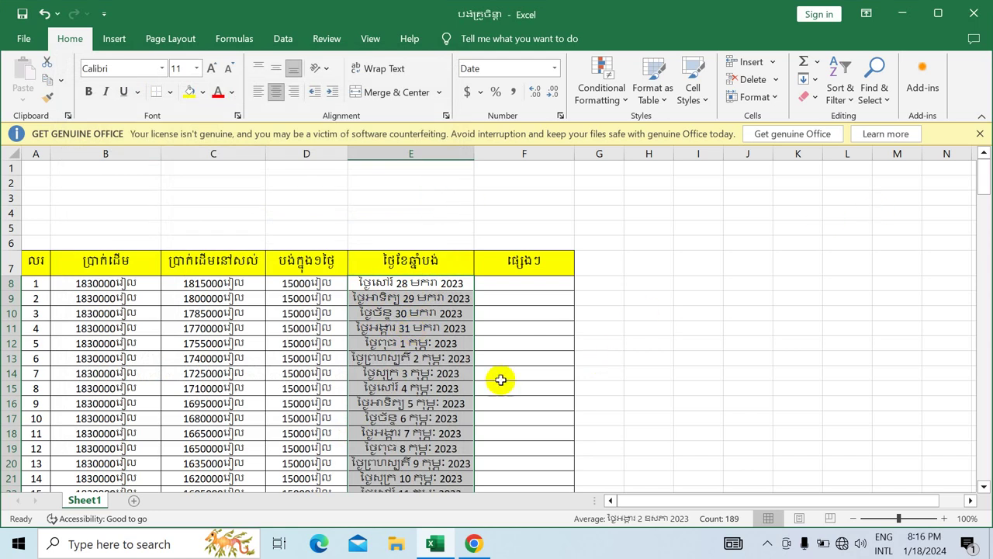
Step: Widen column E slightly so the long Khmer dates have more room
click(451, 155)
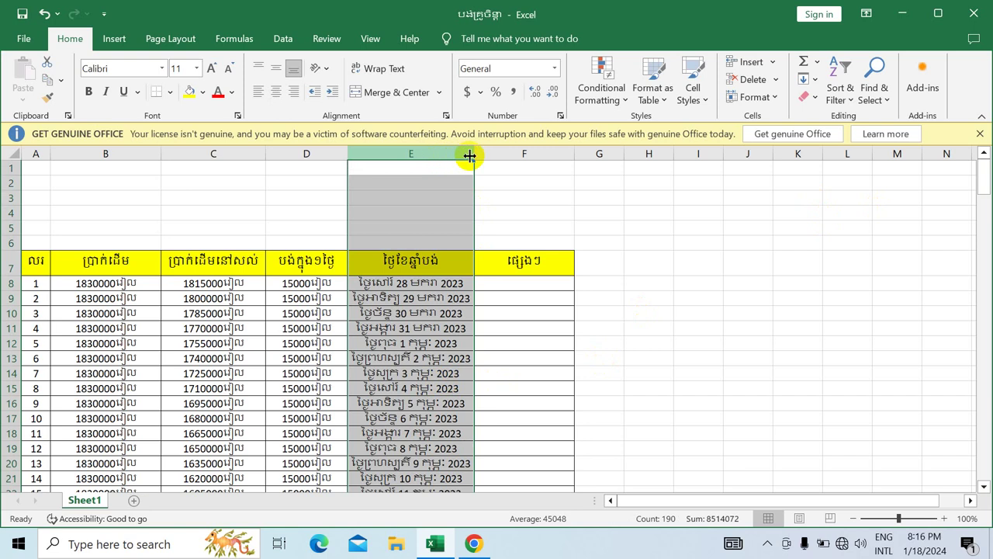
drag(474, 156, 486, 156)
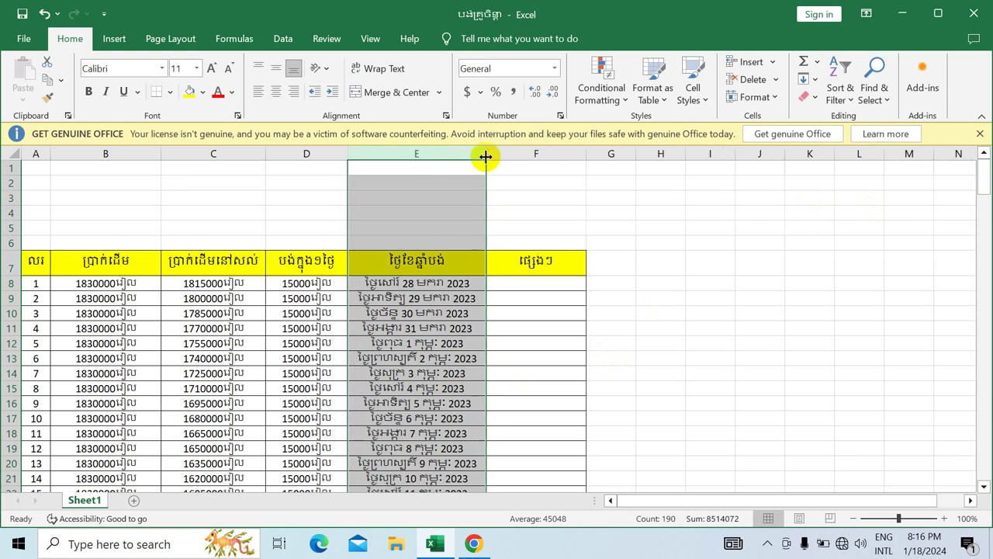
click(495, 302)
drag(979, 179, 979, 201)
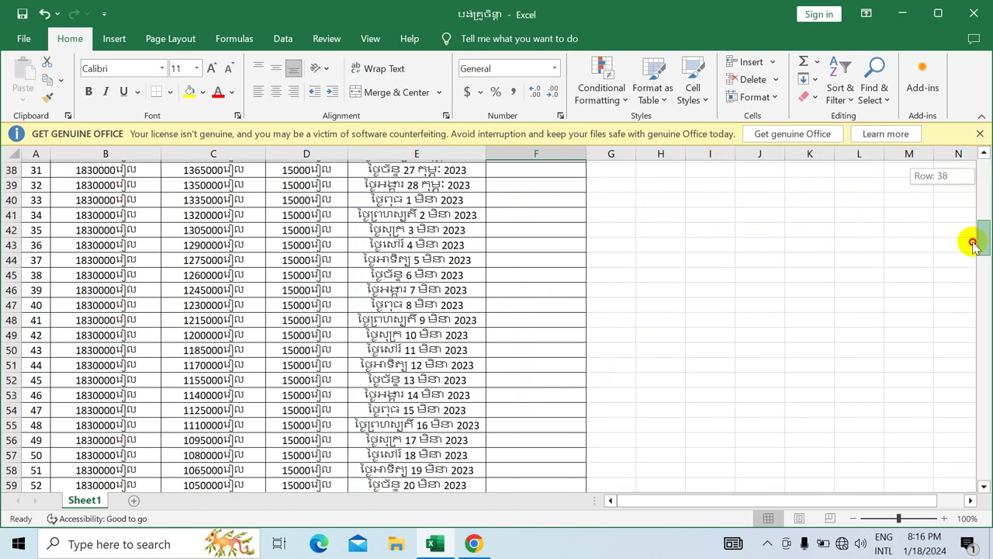
drag(964, 279, 989, 158)
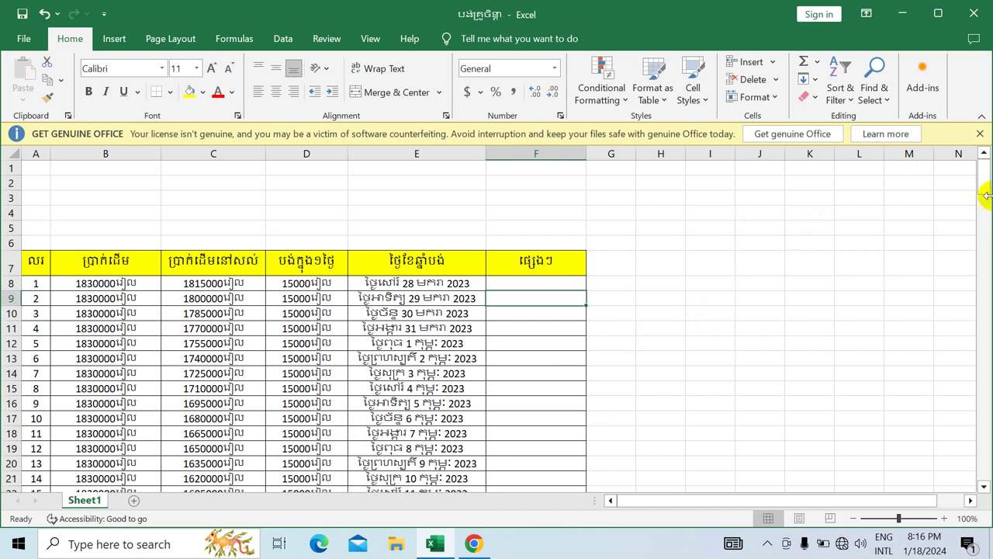
drag(986, 169, 987, 180)
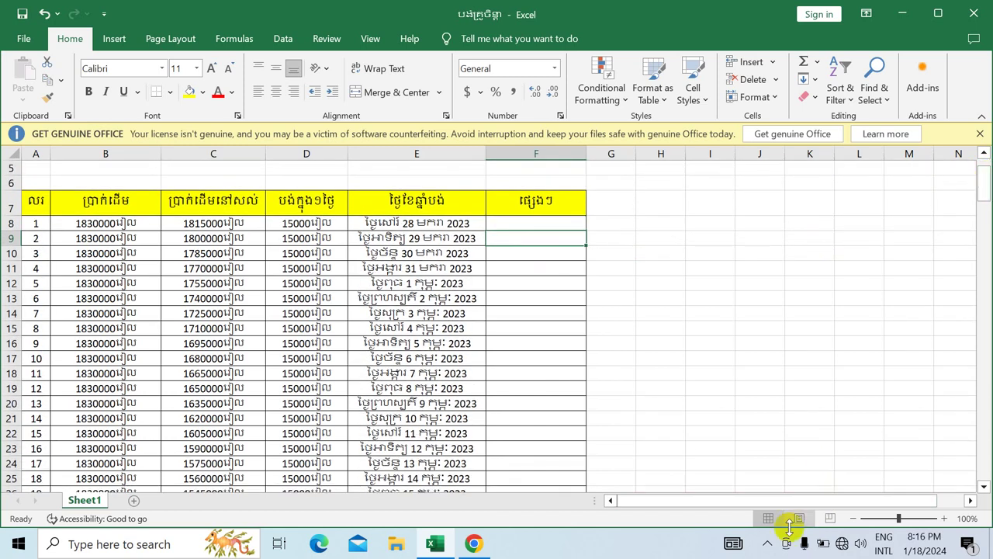